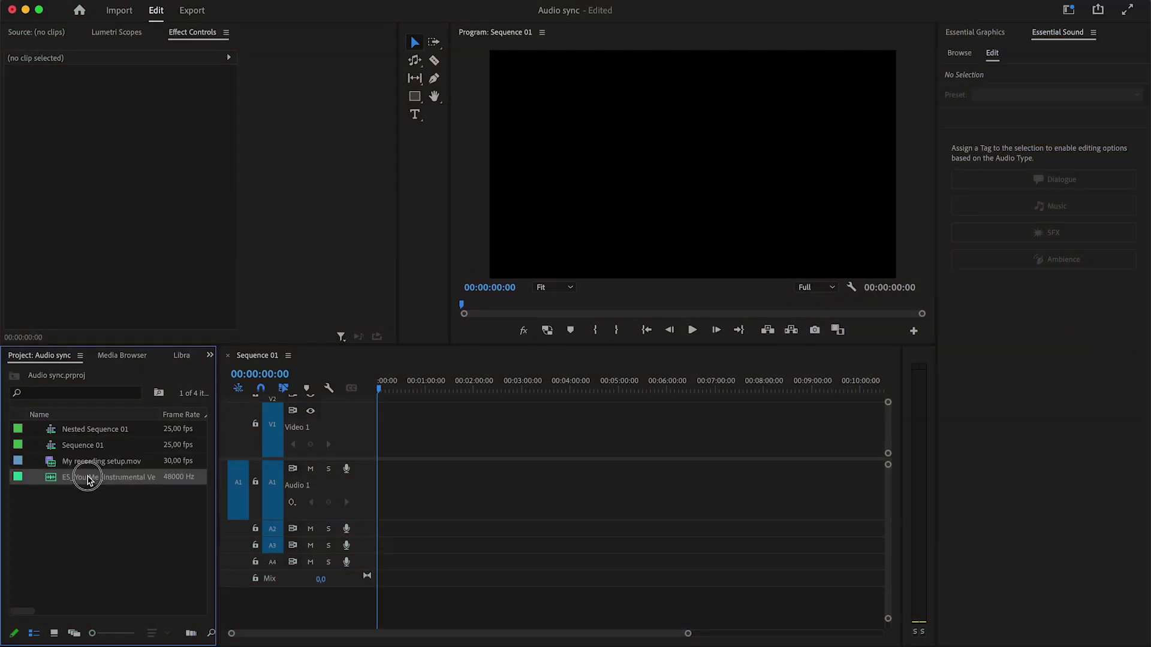
Place ES_You Me on Audio 1 and play it from about 0:30, skipping ahead to 1:20.
left_click_drag(94, 481, 370, 487)
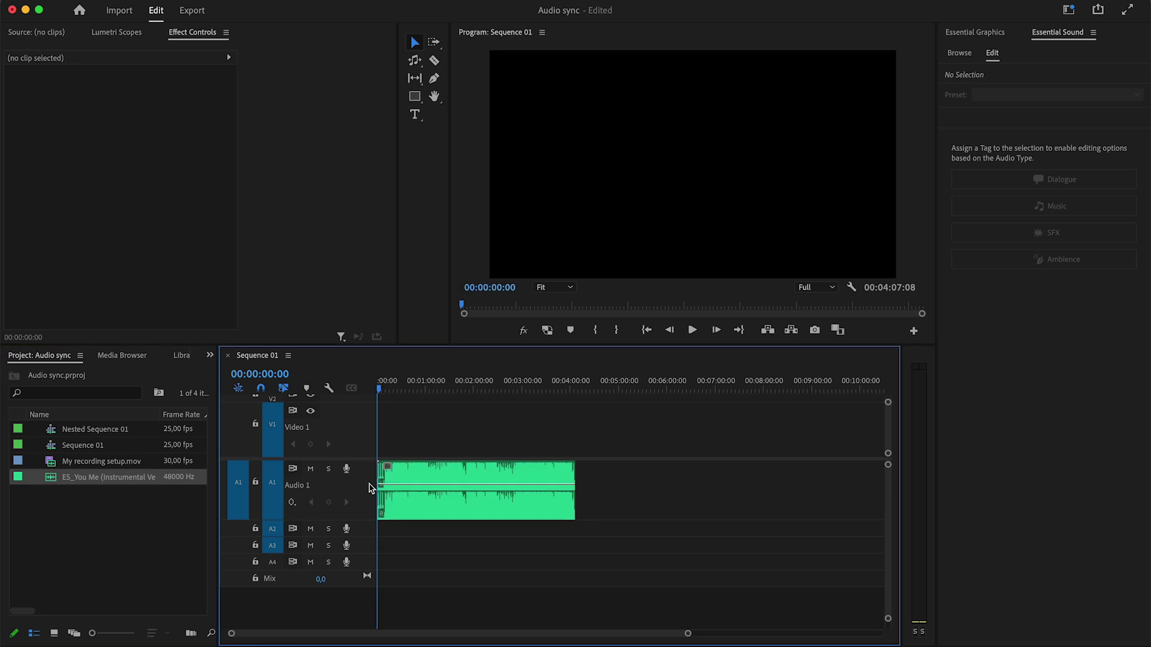
scroll(388, 488, "up", 3)
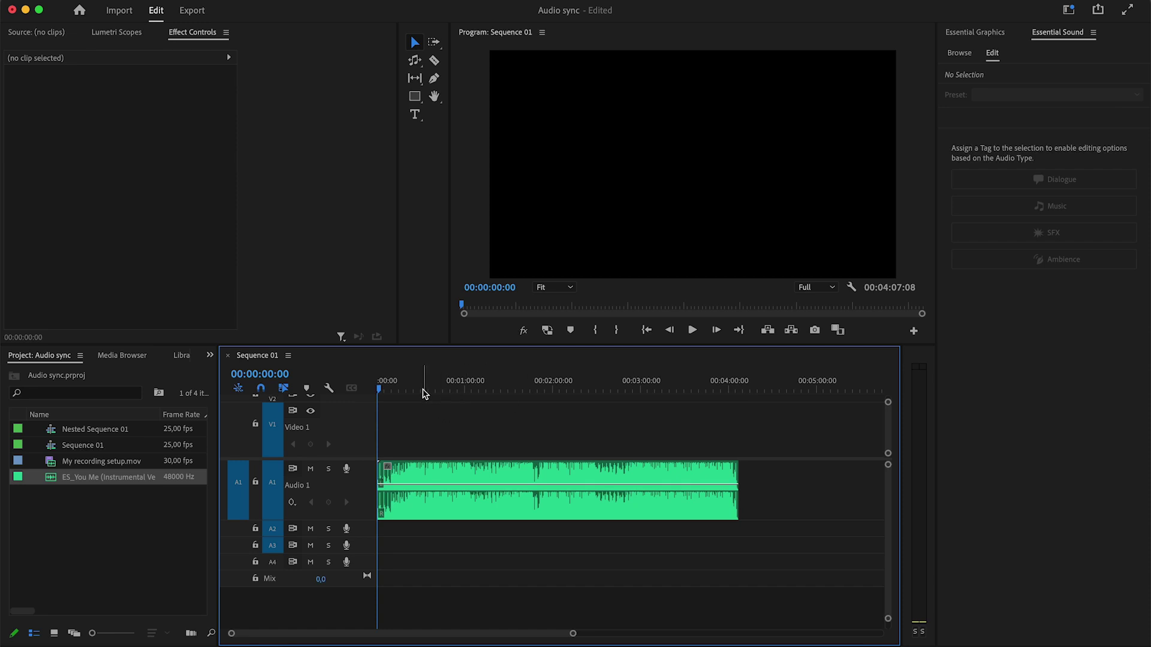
left_click(424, 393)
key("space")
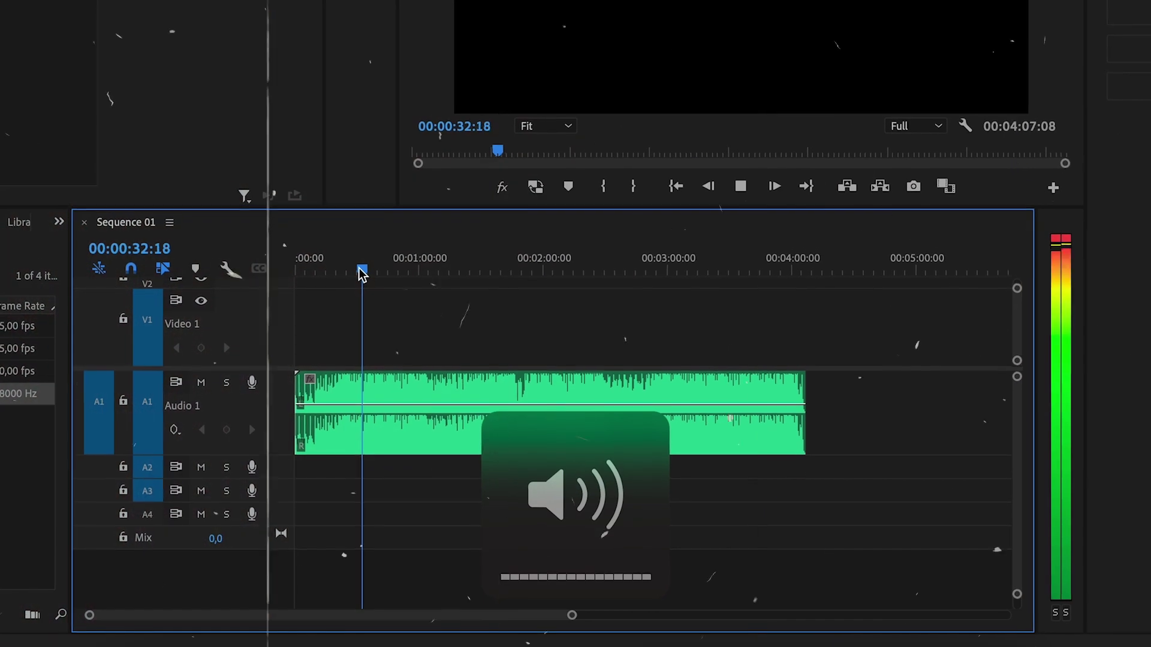
left_click(463, 277)
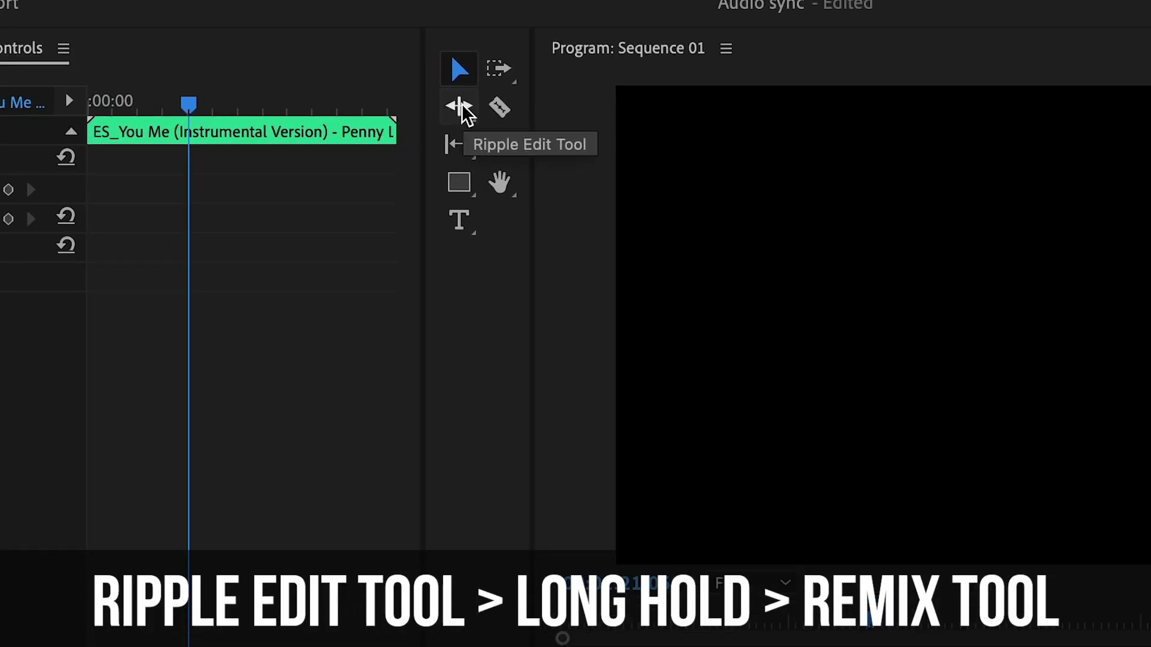
With the Remix Tool, shorten the song's end so it lasts 00:01:05:23.
left_click(461, 105)
left_click_drag(462, 108, 614, 206)
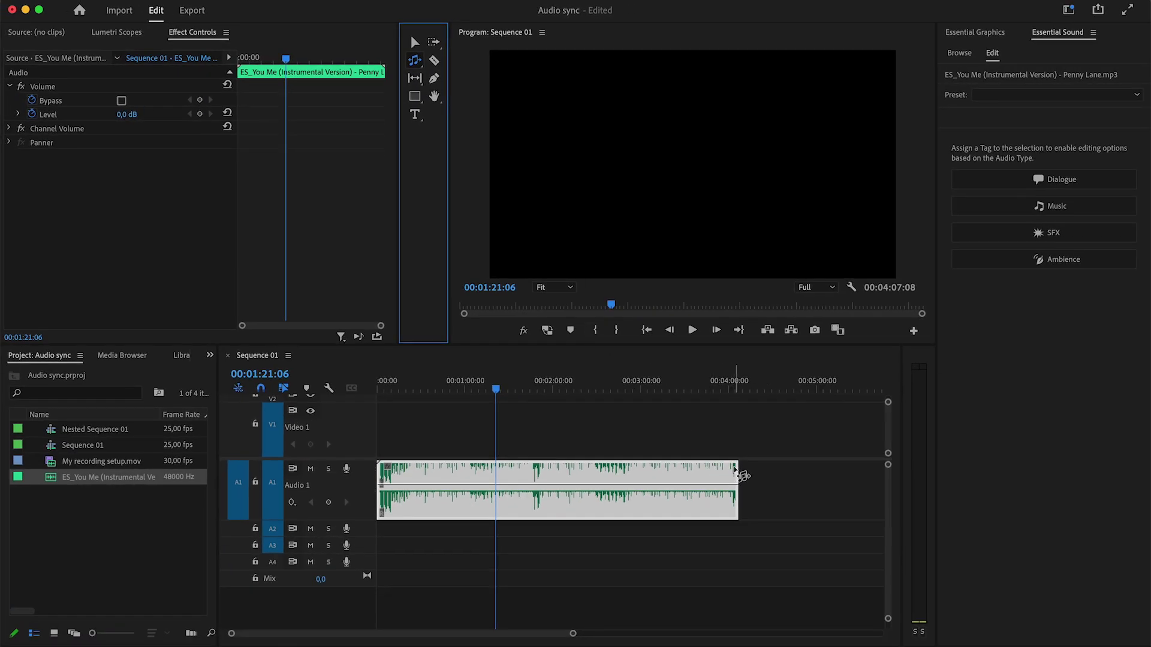
left_click_drag(742, 477, 732, 477)
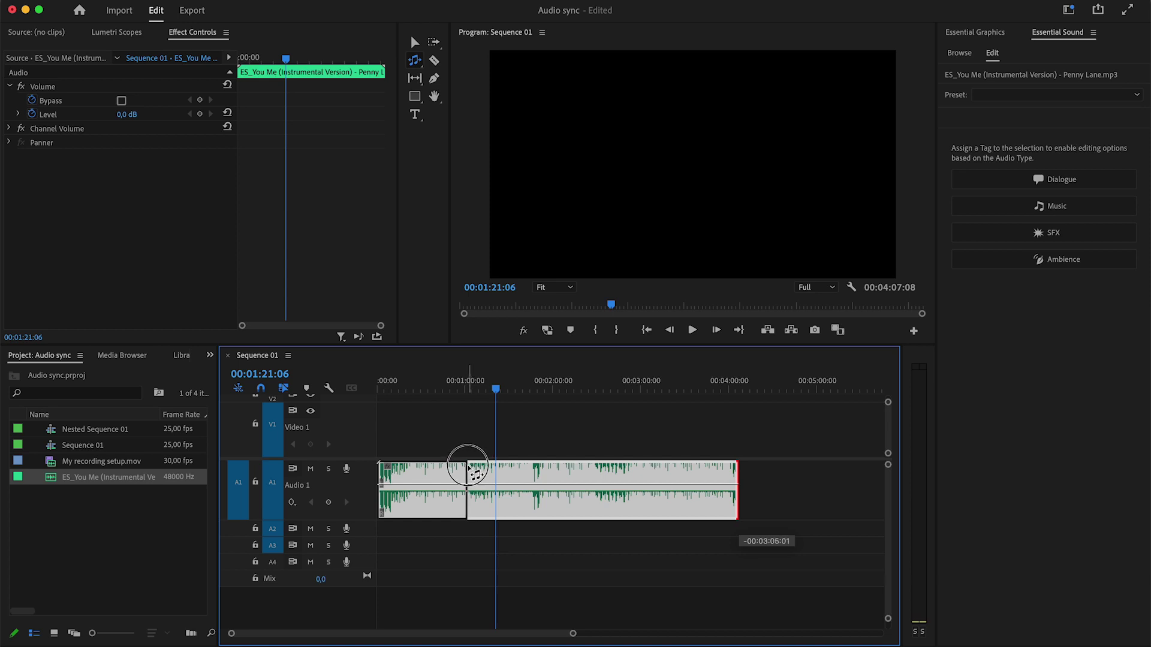
left_click_drag(475, 474, 477, 475)
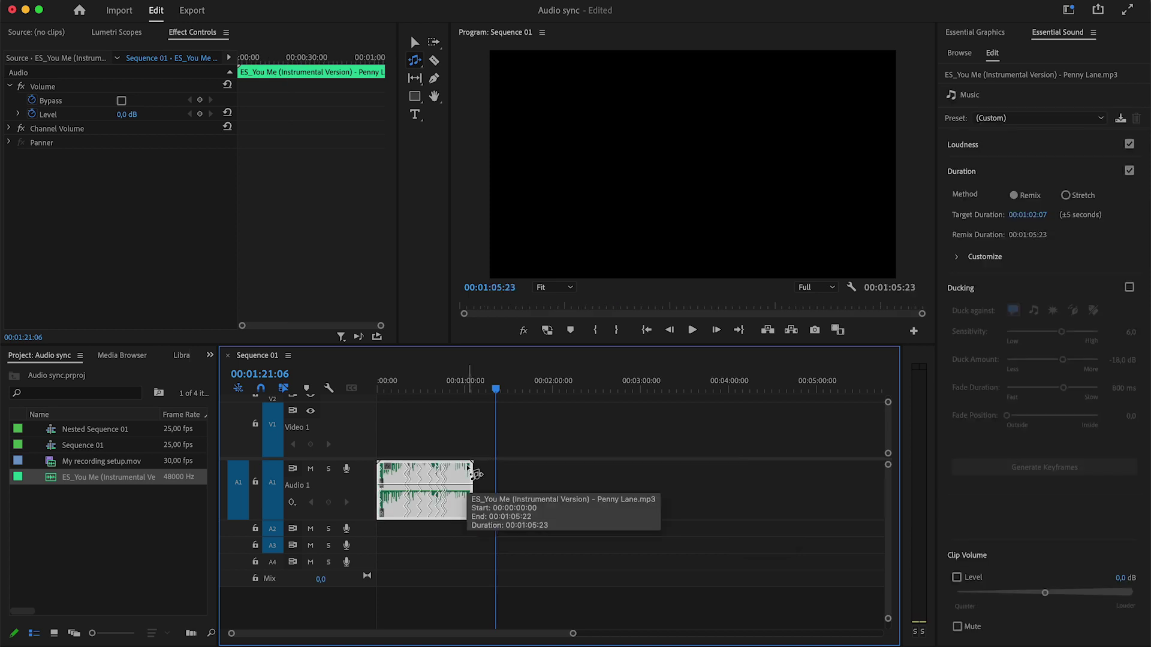
left_click(399, 391)
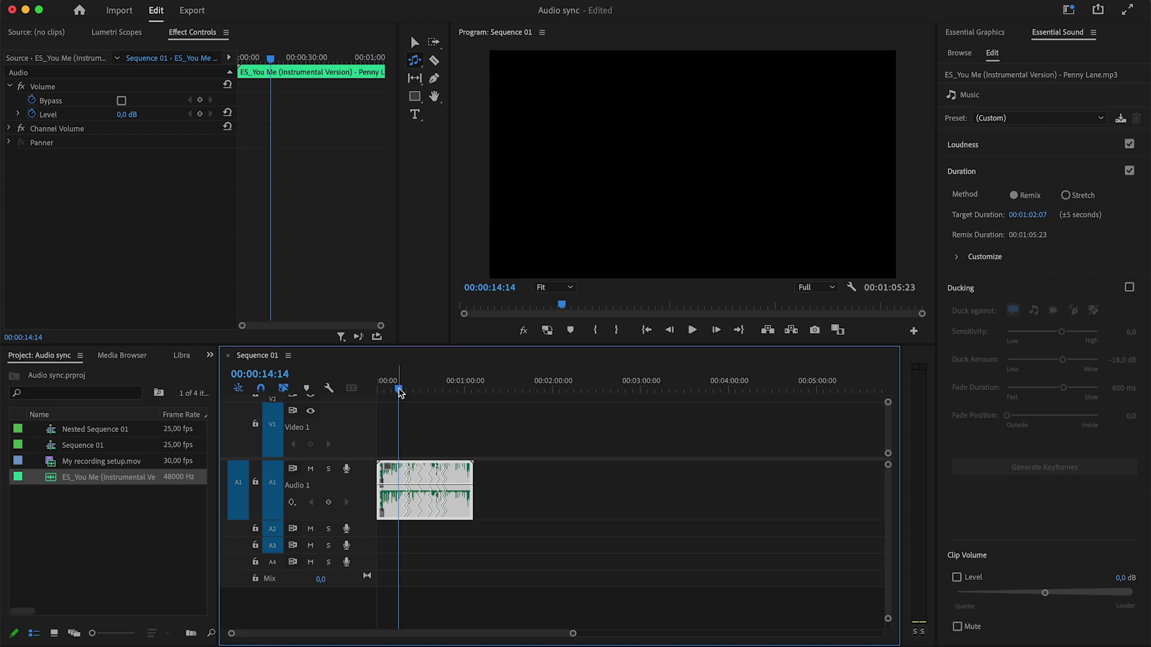
Zoom in on the Sequence 01 timeline.
scroll(402, 395, "up", 4)
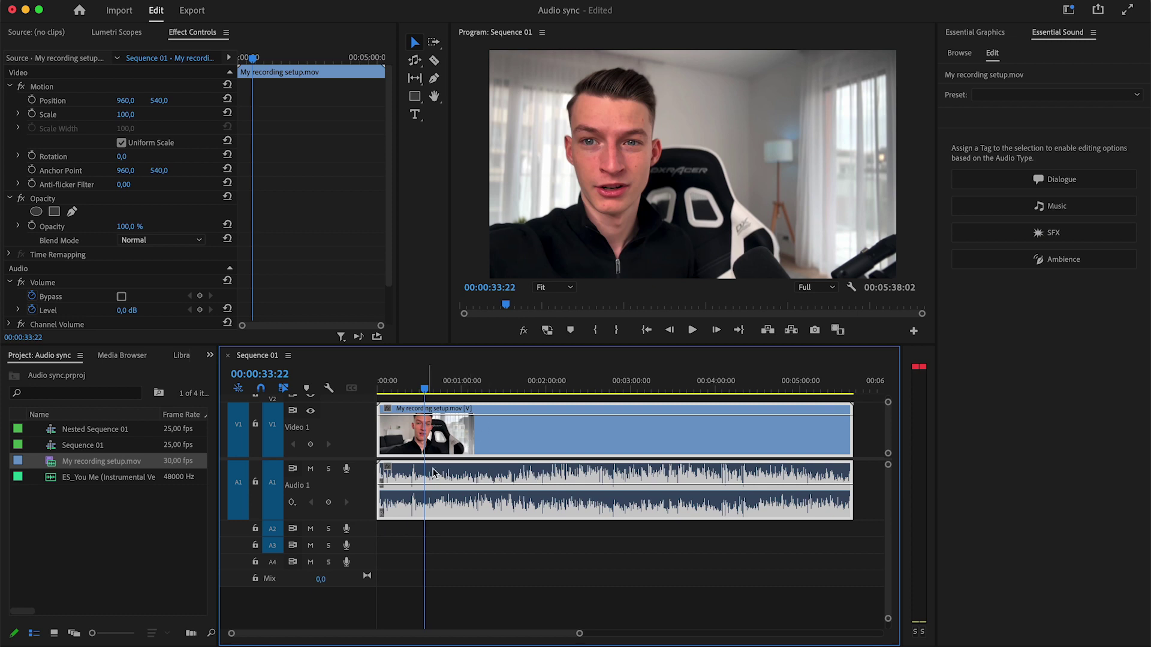
Open Scene Edit Detection from the interview clip's context menu.
right_click(461, 442)
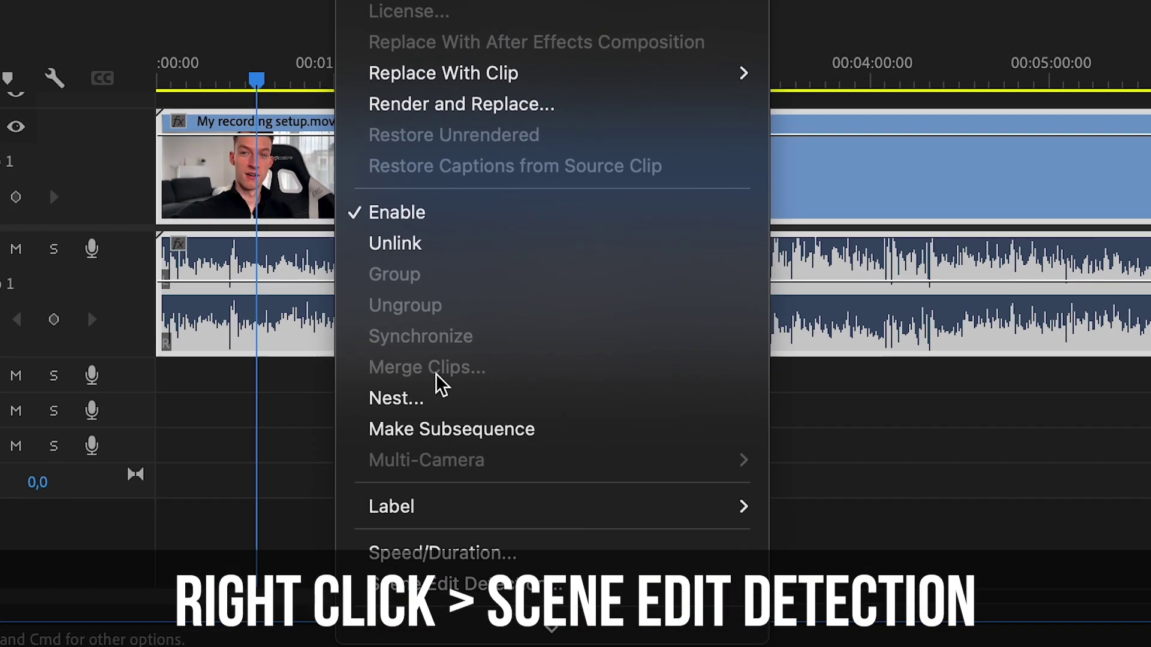
scroll(413, 474, "down", 4)
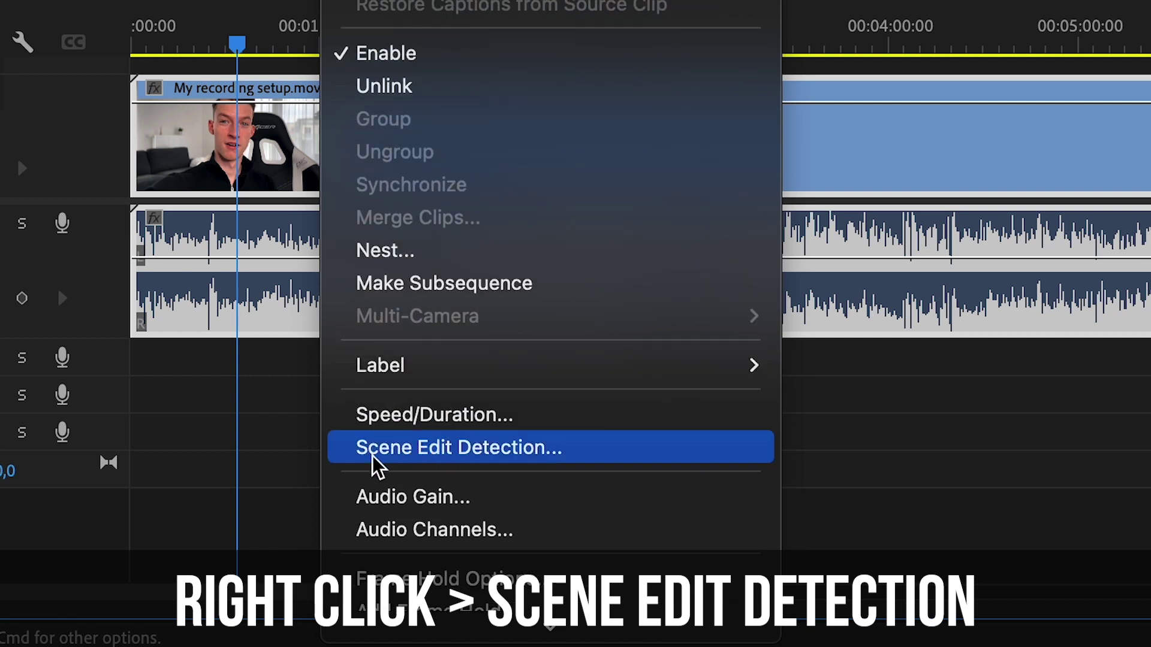
left_click(581, 455)
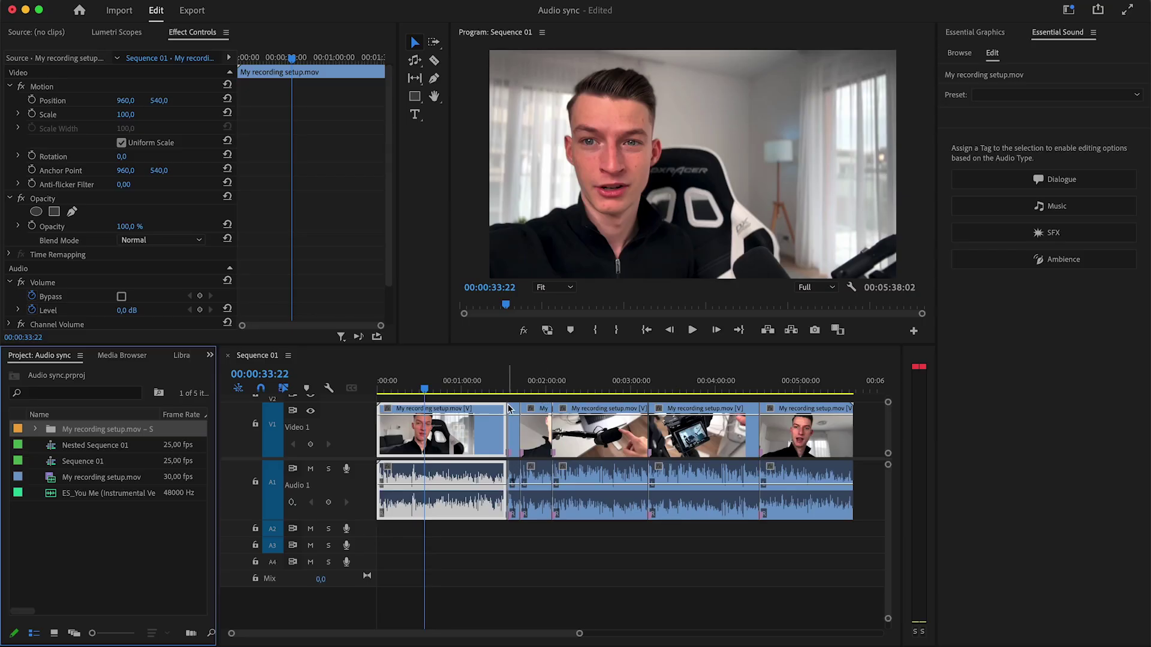
scroll(508, 408, "up", 5)
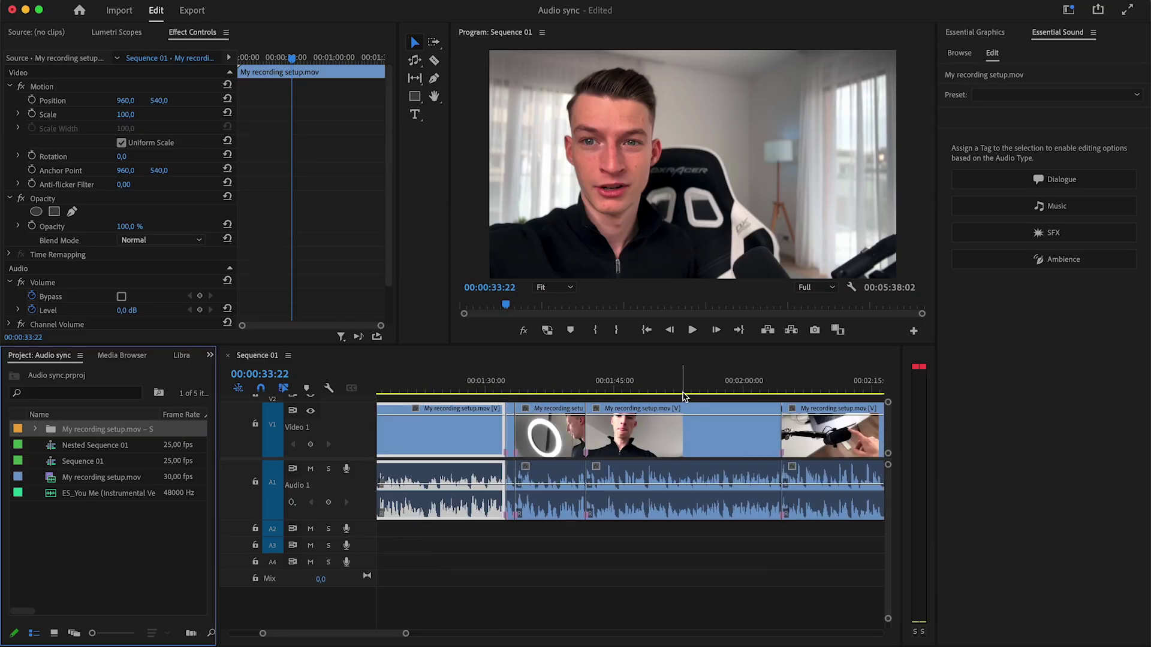
scroll(621, 472, "down", 5)
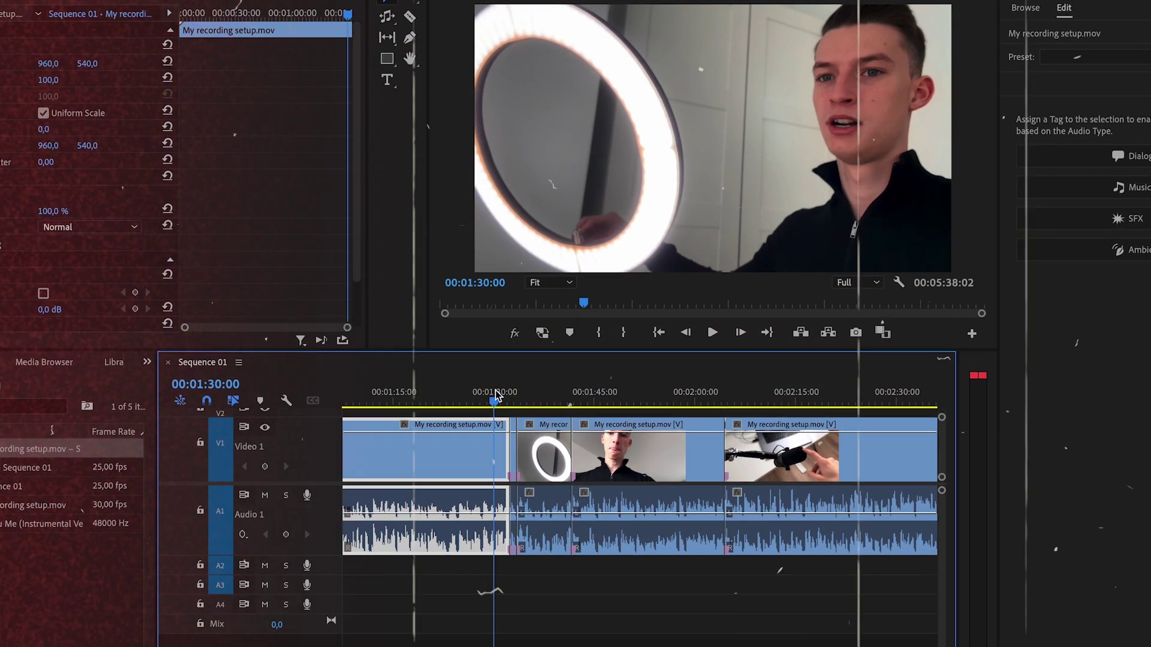
key("space")
scroll(495, 406, "up", 3)
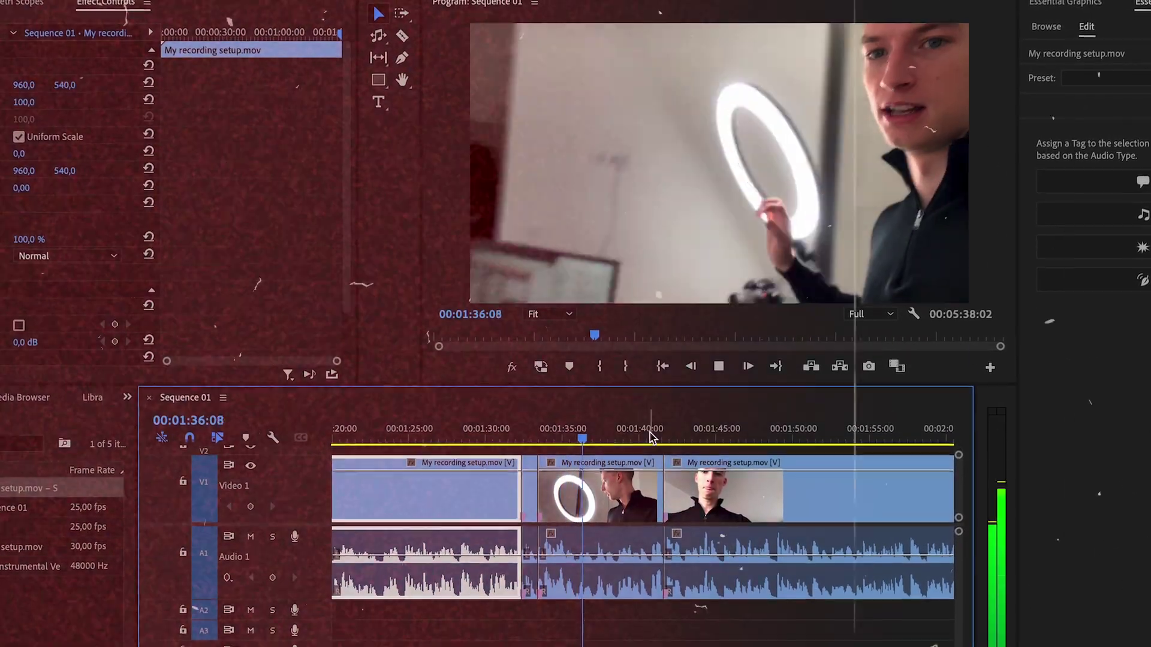
left_click(648, 432)
key("space")
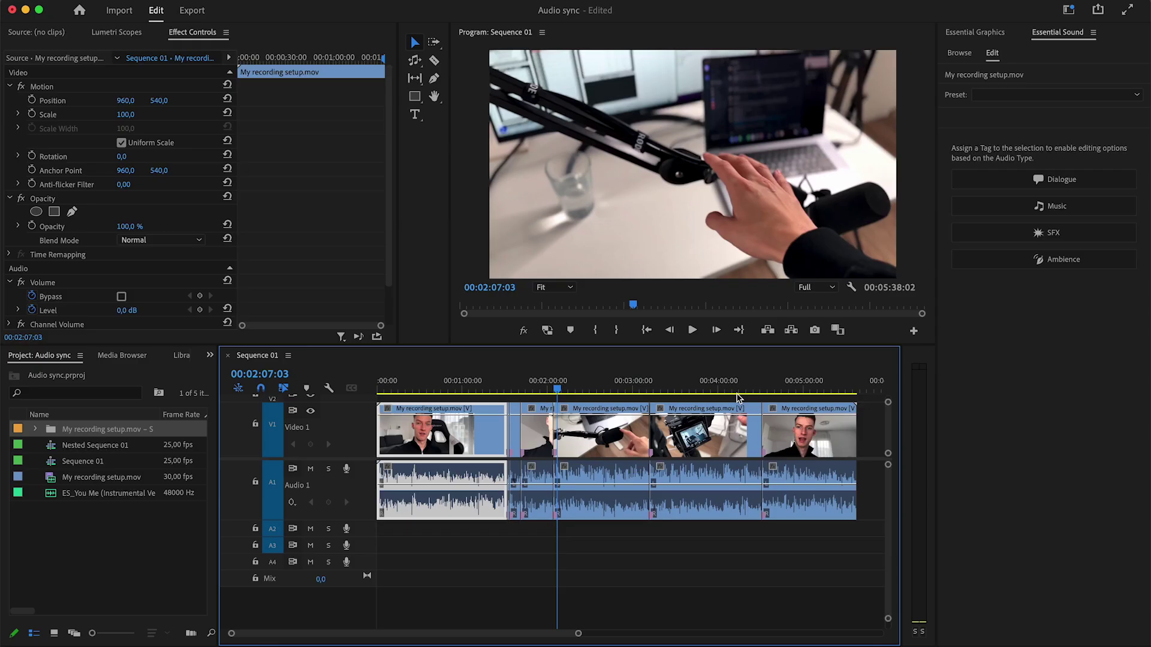
left_click(35, 430)
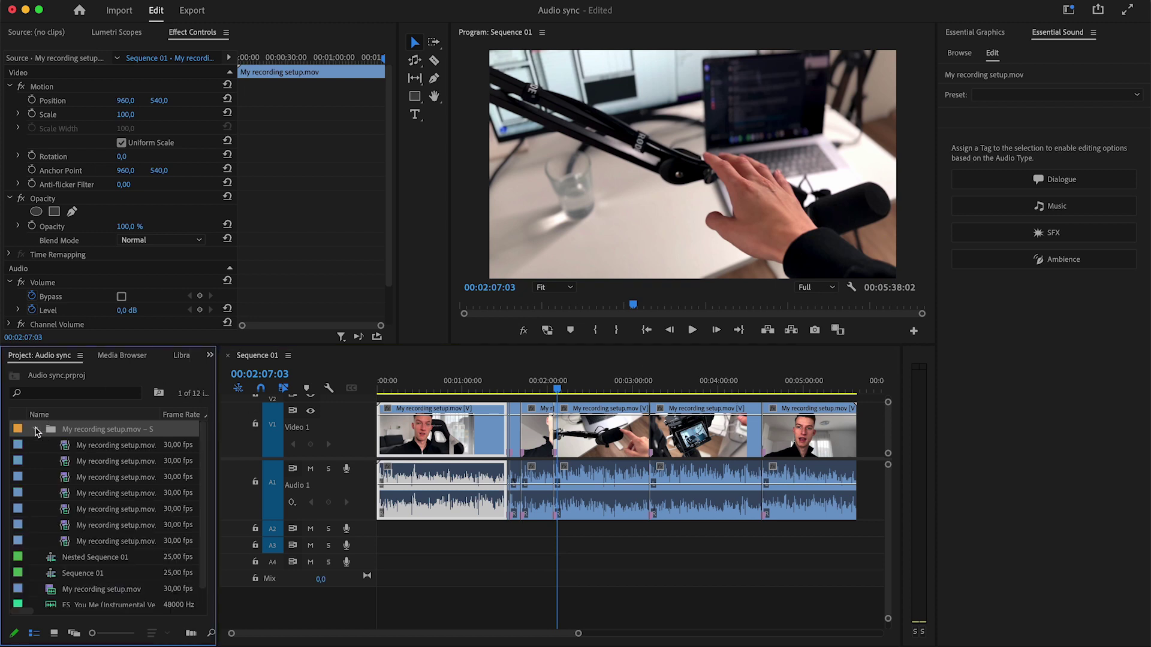
left_click(112, 463)
key("Down")
key("Down")
key("Down")
key("Down")
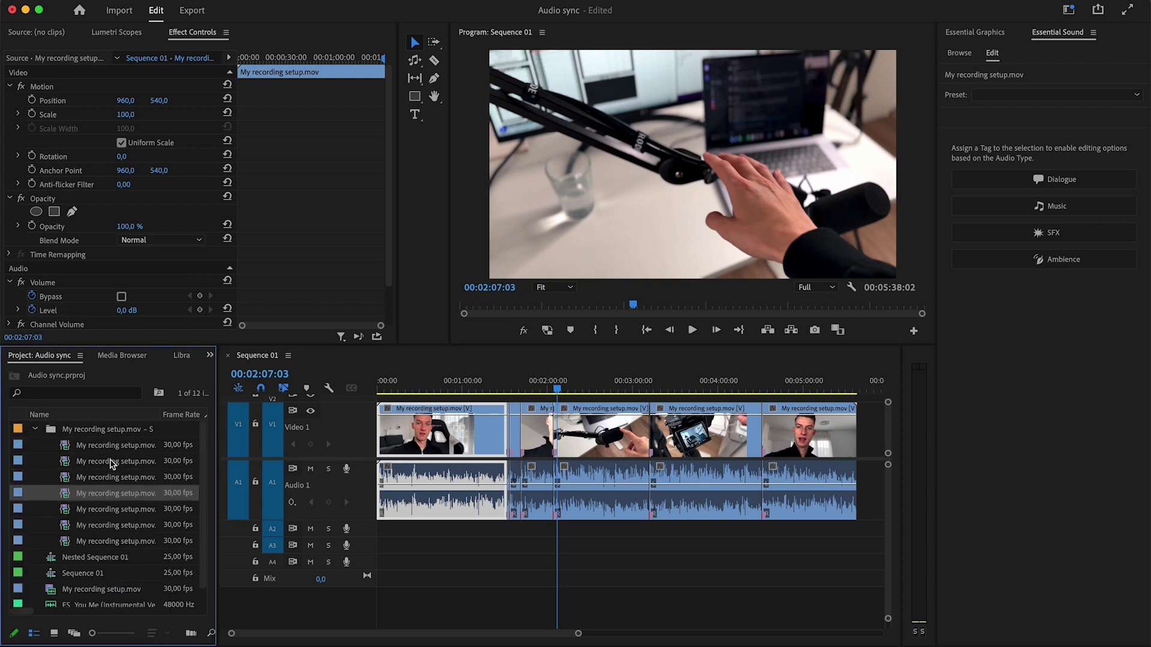
key("Up")
key("Up")
key("Up")
key("Up")
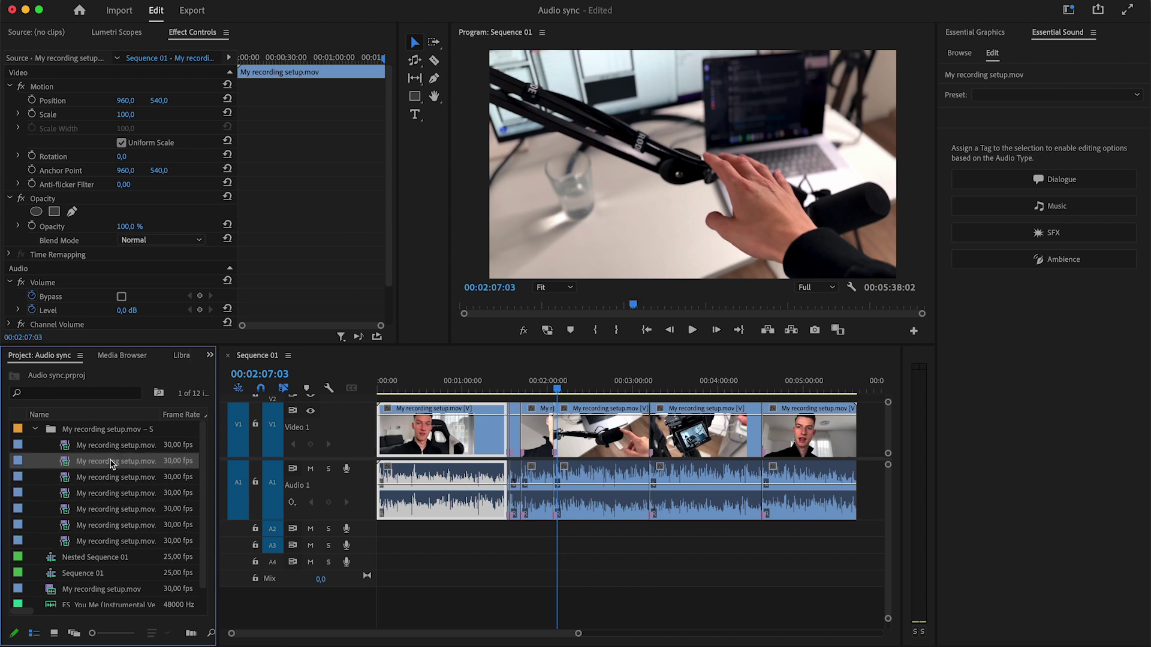
left_click(34, 428)
key("minus")
key("minus")
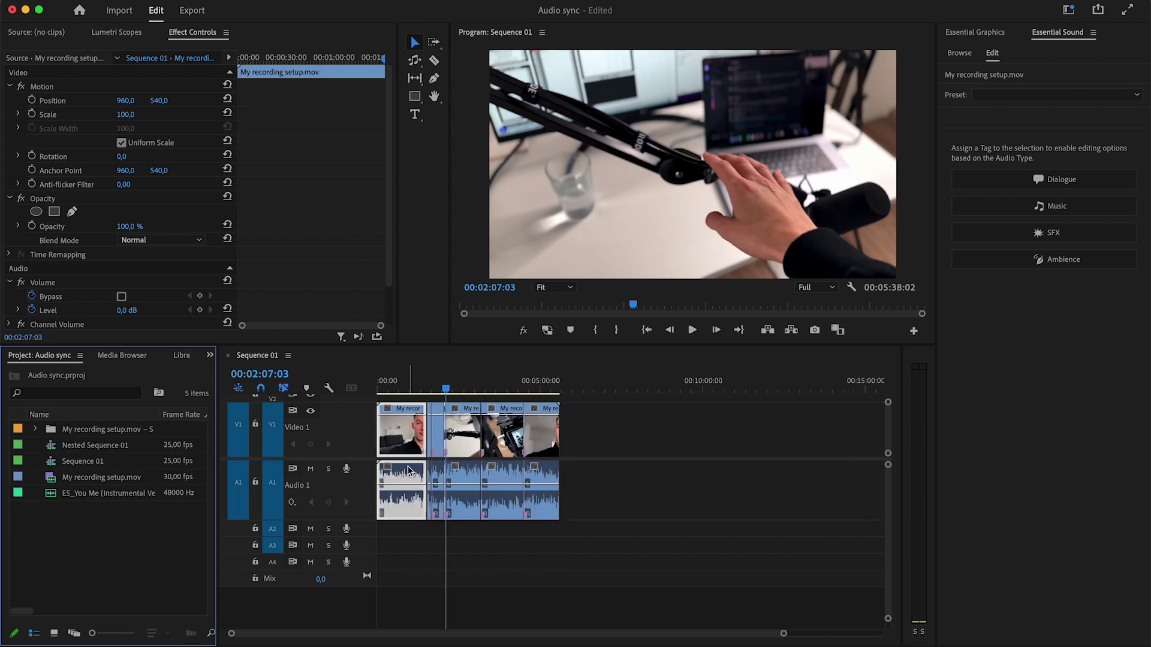
left_click(448, 454)
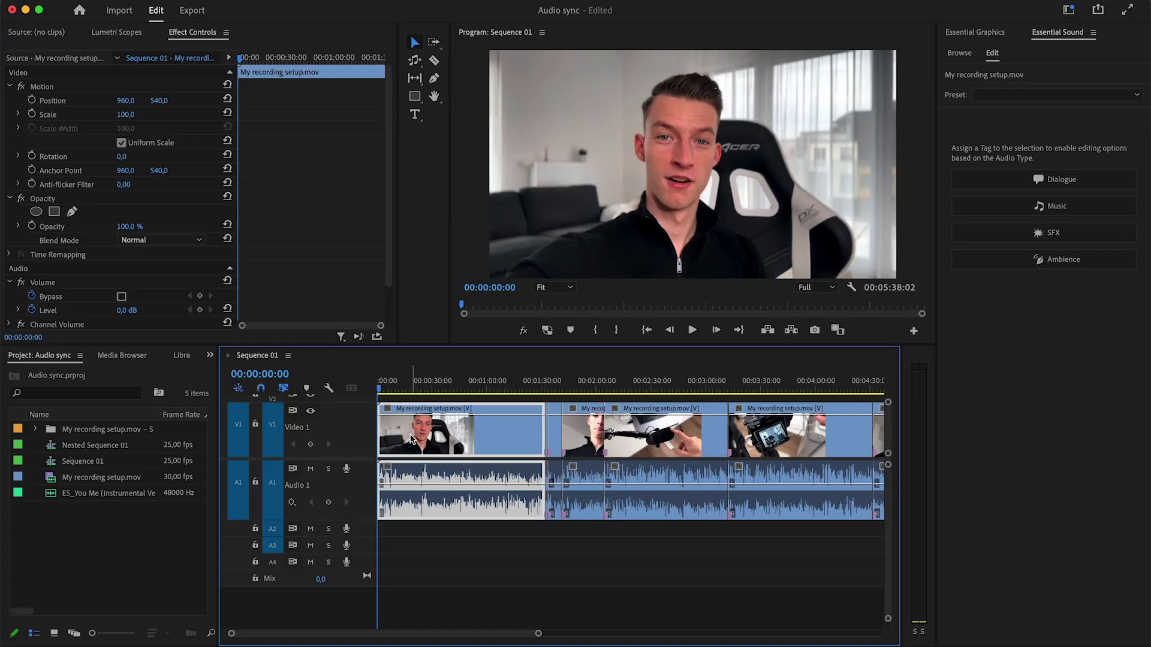
Return to the sequence start and cut the first clip at about 00:00:30.
left_click_drag(380, 391, 346, 394)
scroll(393, 413, "up", 3)
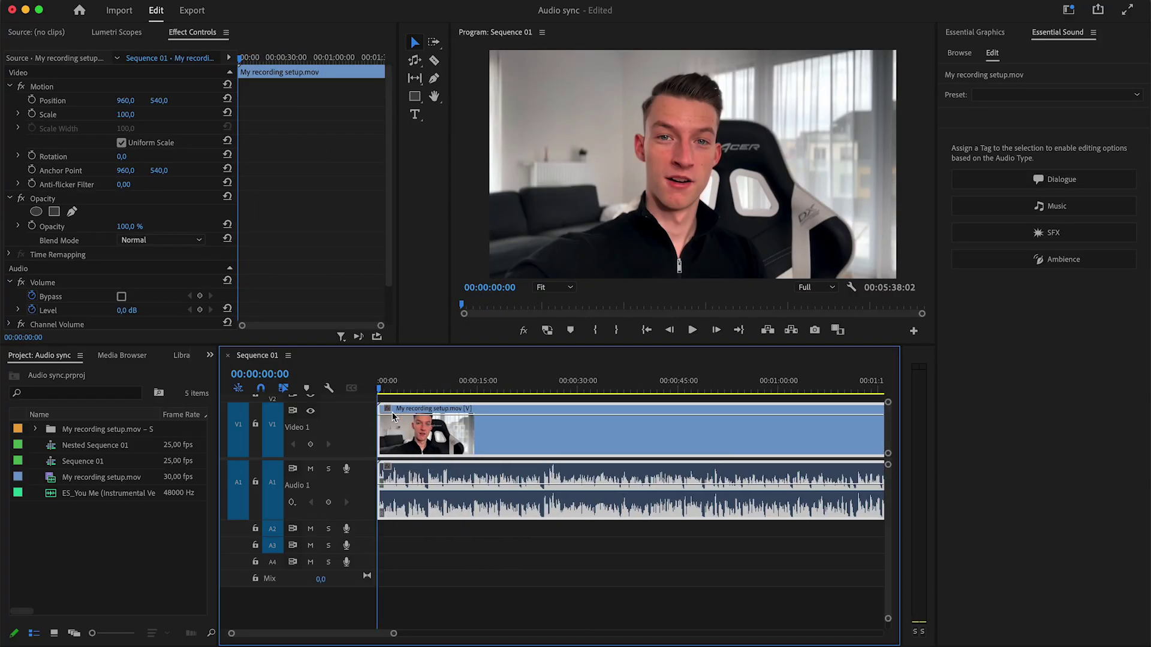
left_click(442, 418)
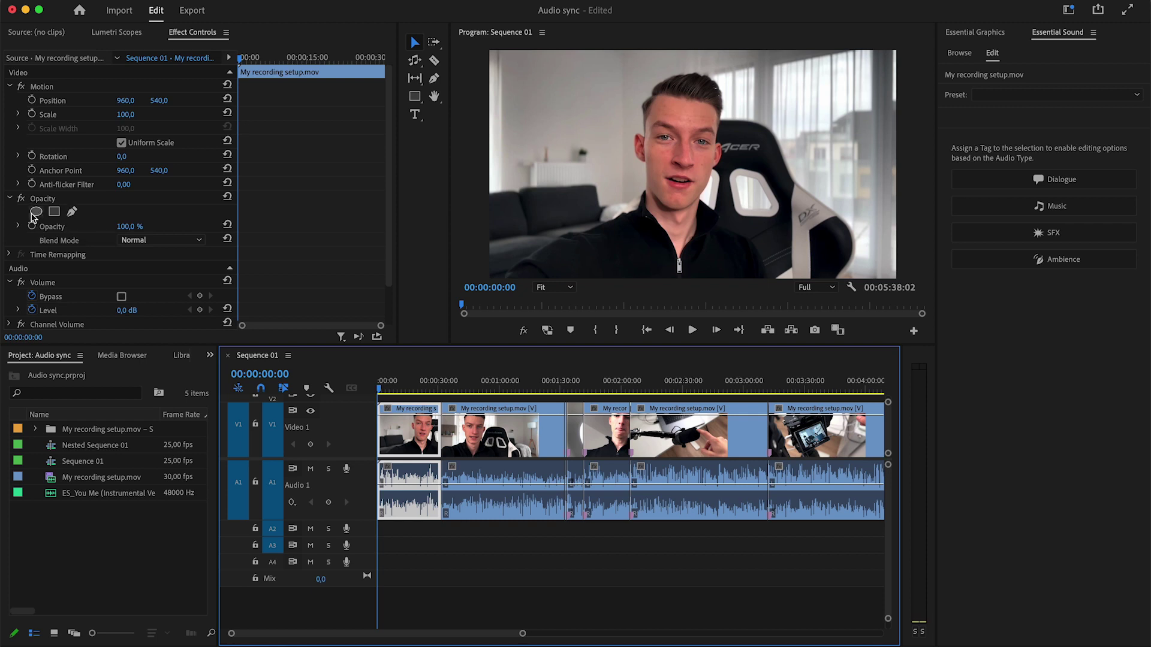
Create an ellipse mask under Opacity and position it over the speaker's face.
left_click(36, 212)
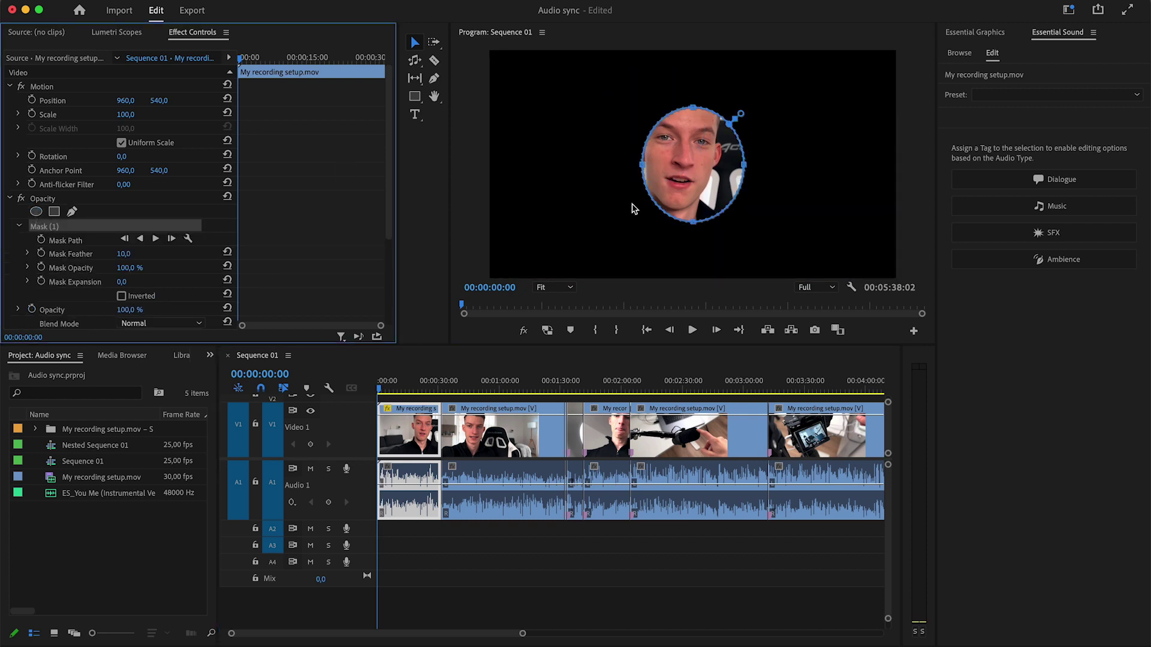
left_click_drag(694, 151, 685, 121)
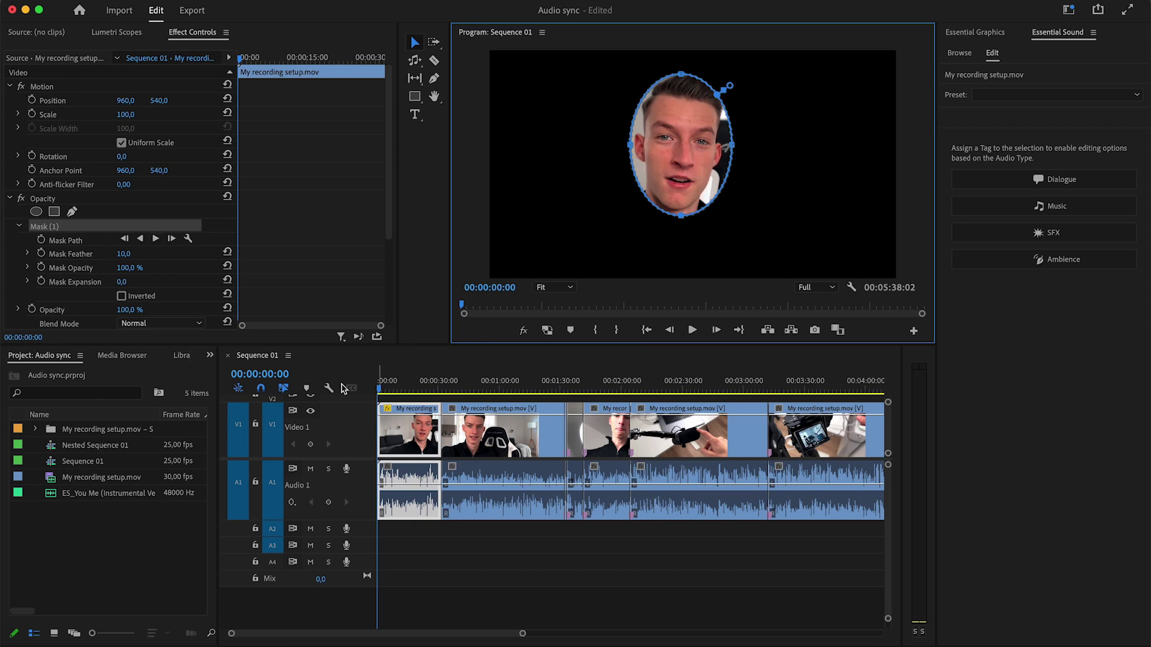
left_click(373, 389)
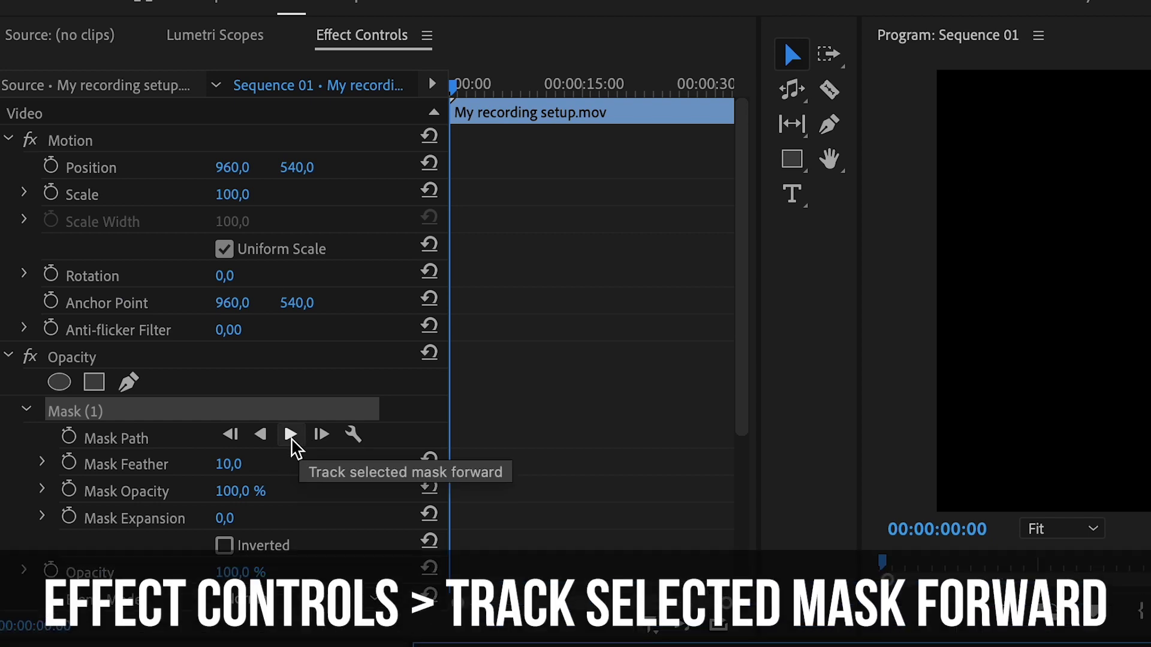
Track Mask (1) forward through the clip, then play the sequence to check it.
left_click(291, 436)
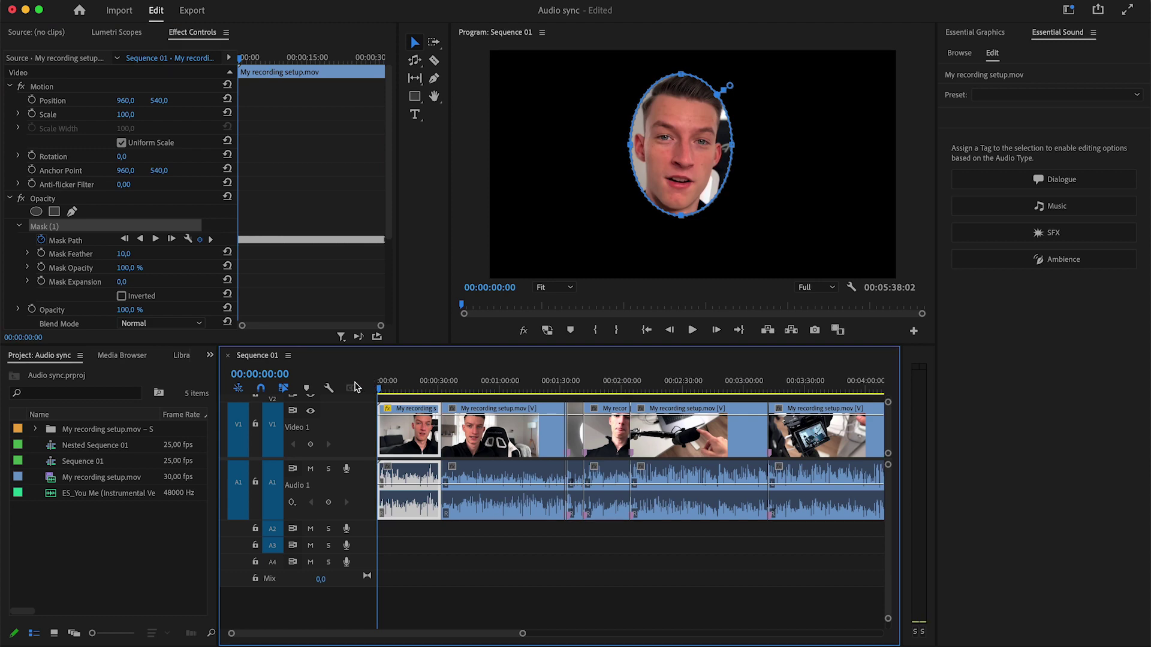
key("space")
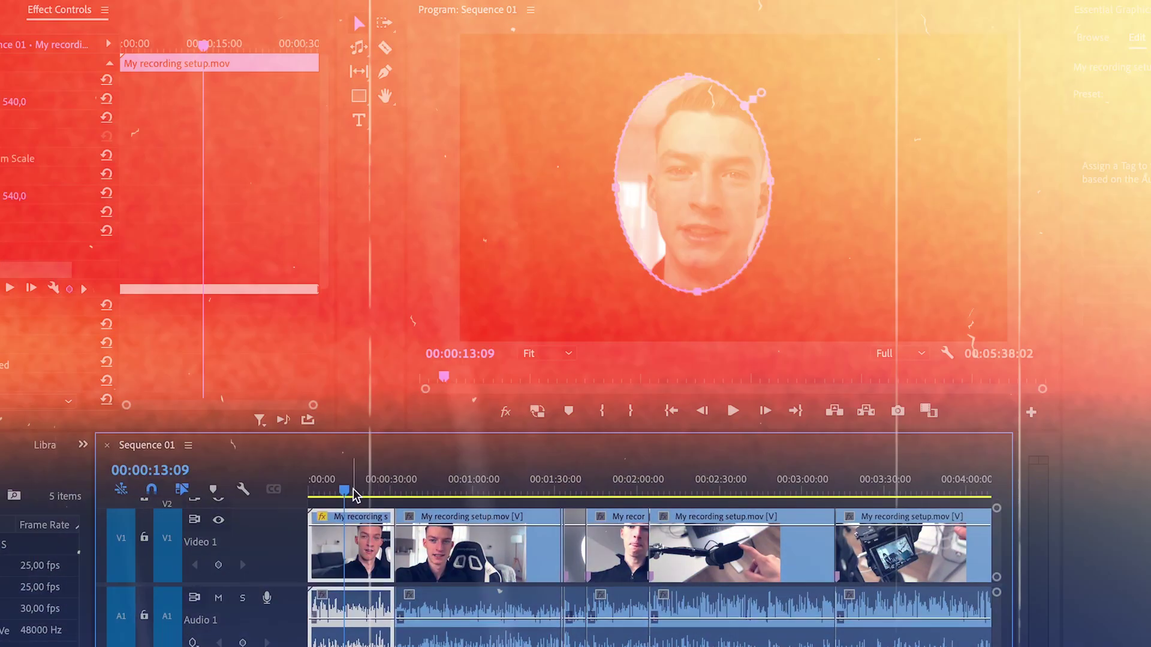
Stop playback, check the mask later in the clip, and scrub Mask Opacity to 95 %.
left_click(347, 483)
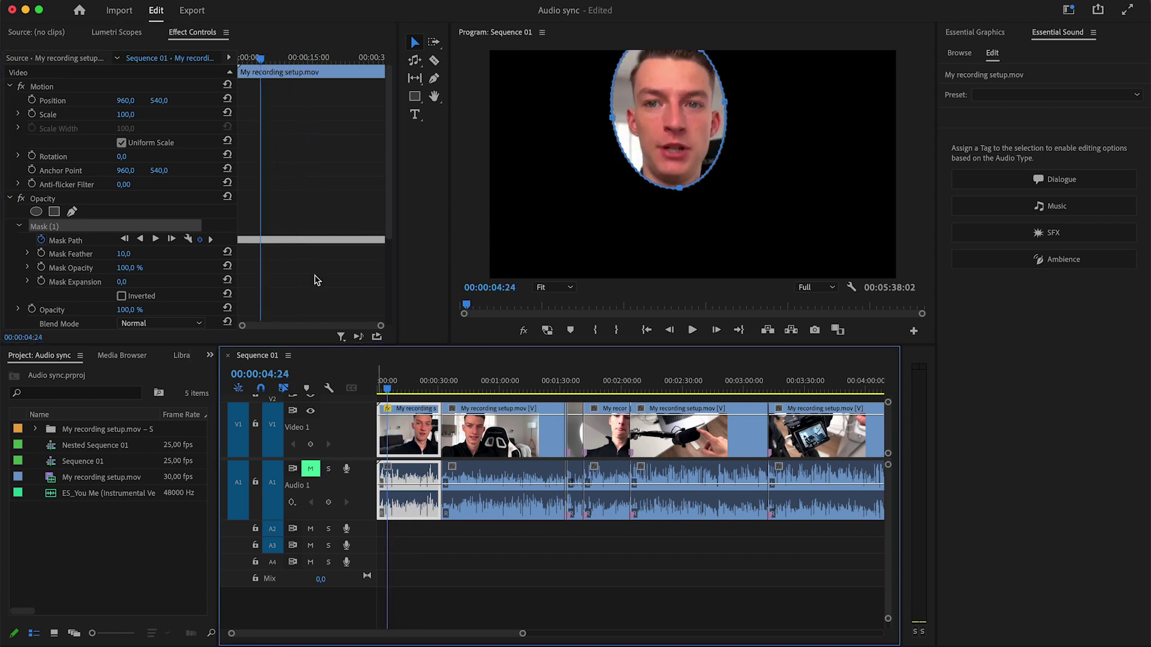
left_click_drag(257, 62, 231, 64)
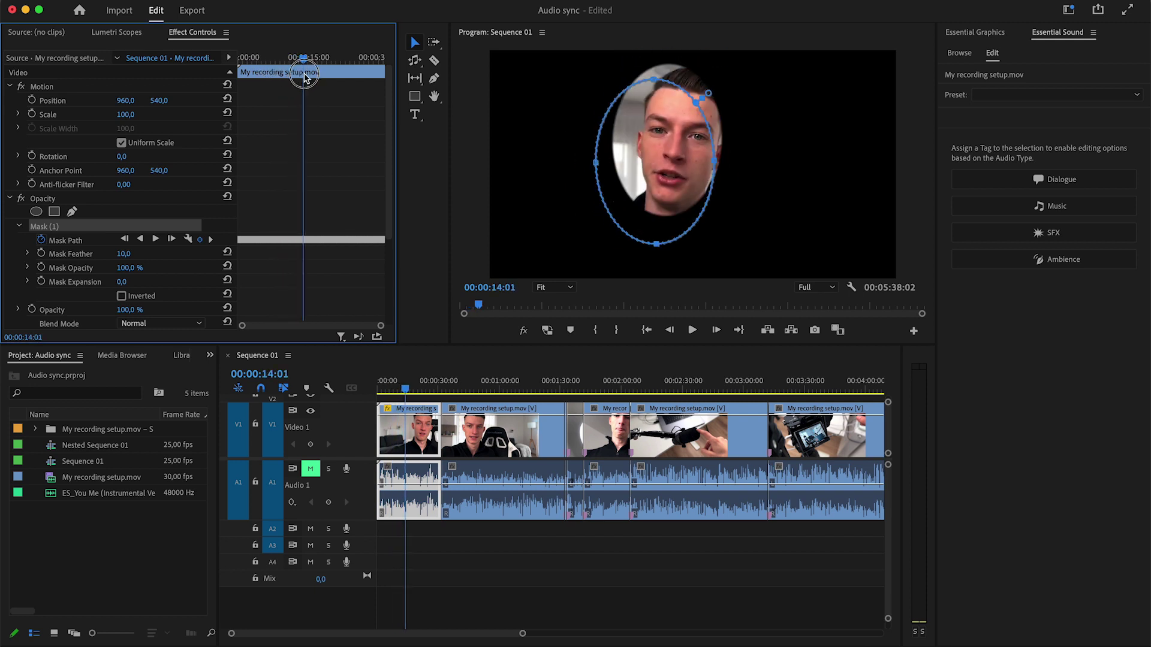
left_click_drag(304, 75, 213, 99)
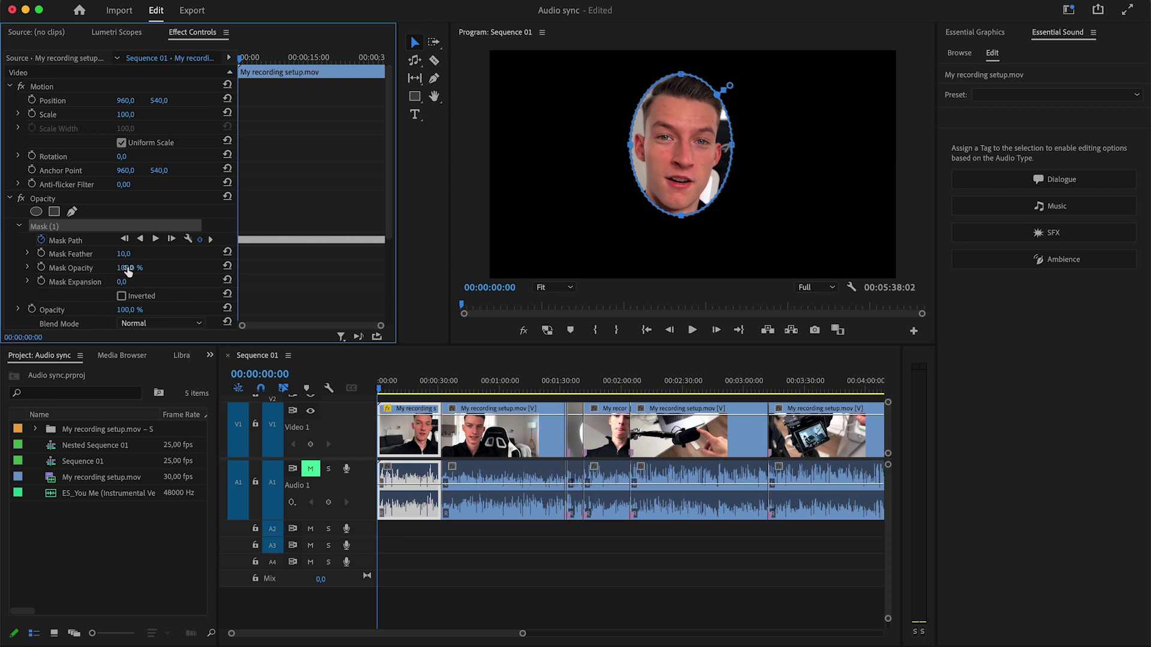
mouse_move(129, 268)
left_mouse_down()
mouse_move(102, 269)
mouse_move(138, 268)
left_mouse_up()
Tick Inverted under Mask (1) so a black oval covers the speaker's face.
left_click(121, 296)
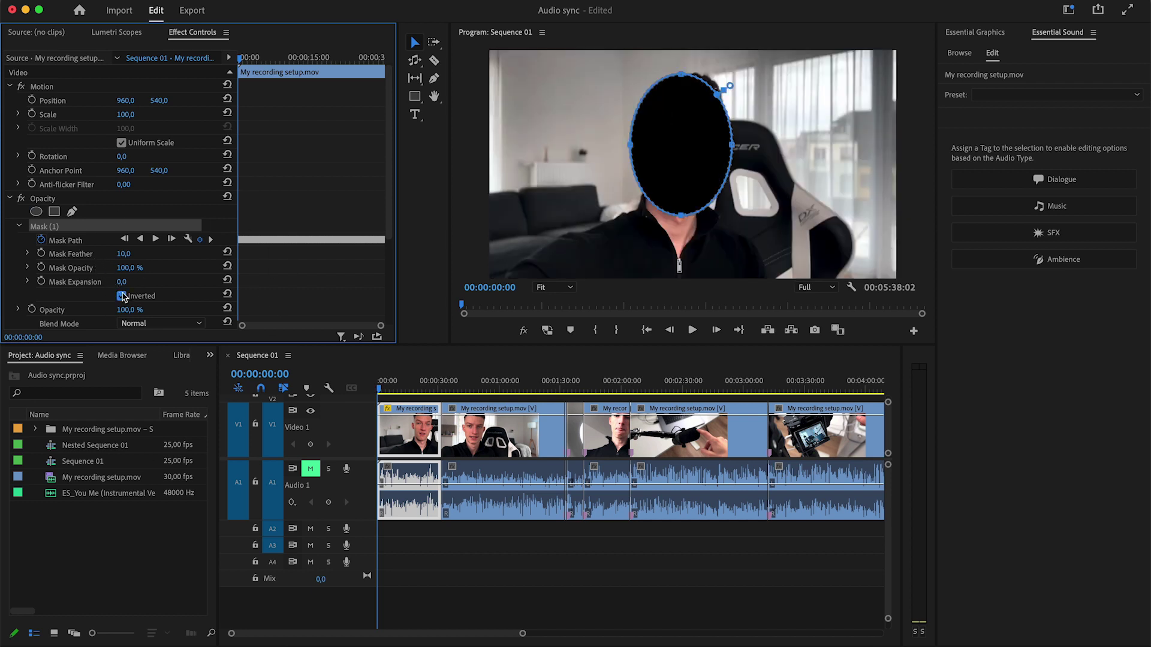
left_click(121, 296)
left_click(121, 297)
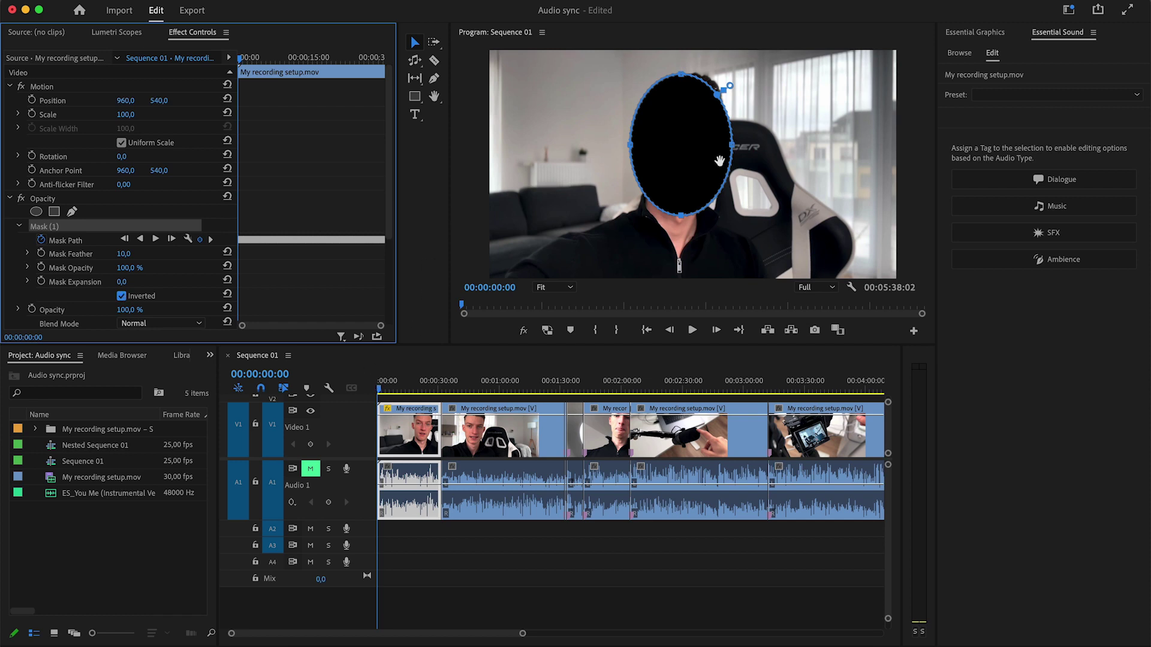